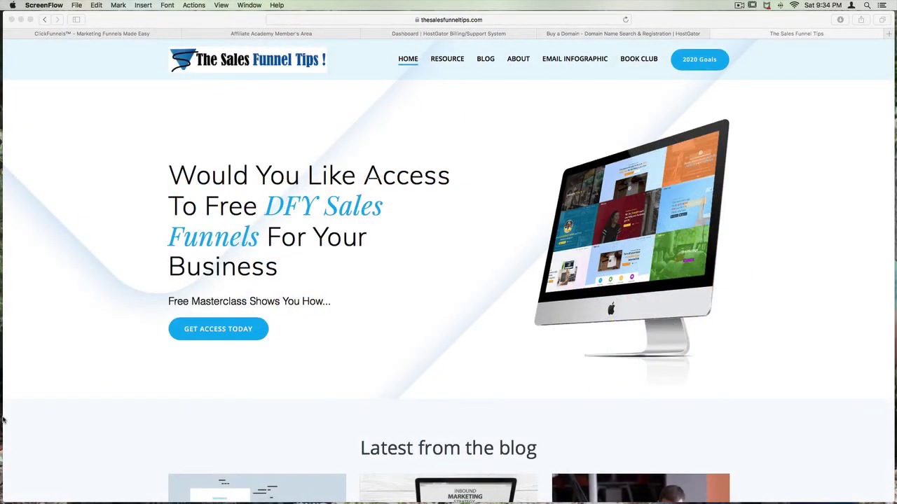
- Search HostGator's domain registration page for 'thesales' to see available domains
scroll(80, 448, "down", 5)
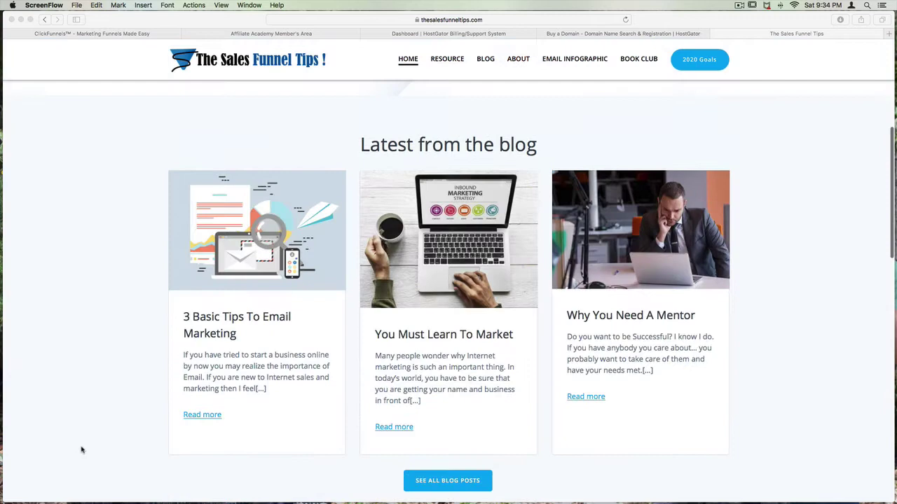
scroll(80, 448, "up", 5)
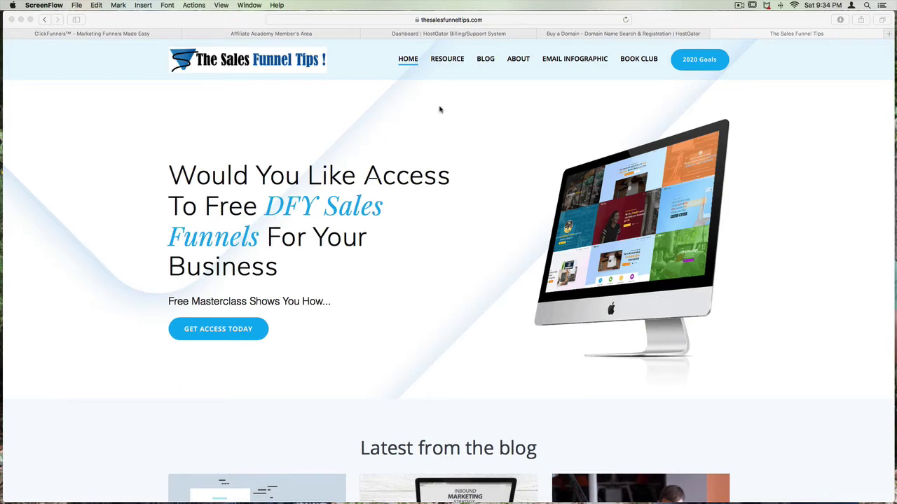
left_click(444, 39)
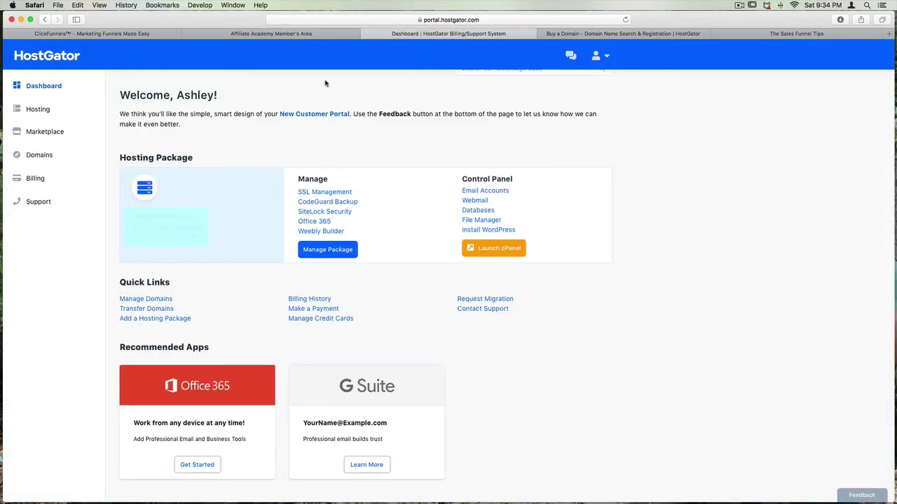
left_click(589, 35)
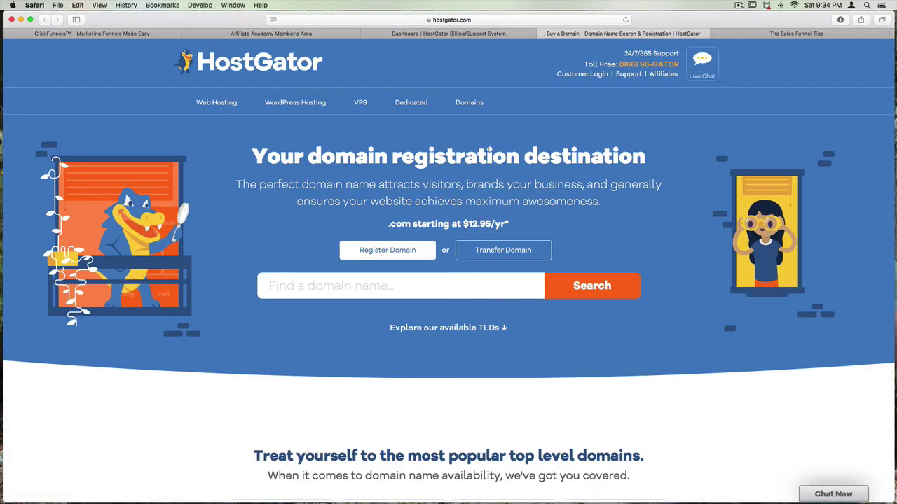
left_click(310, 290)
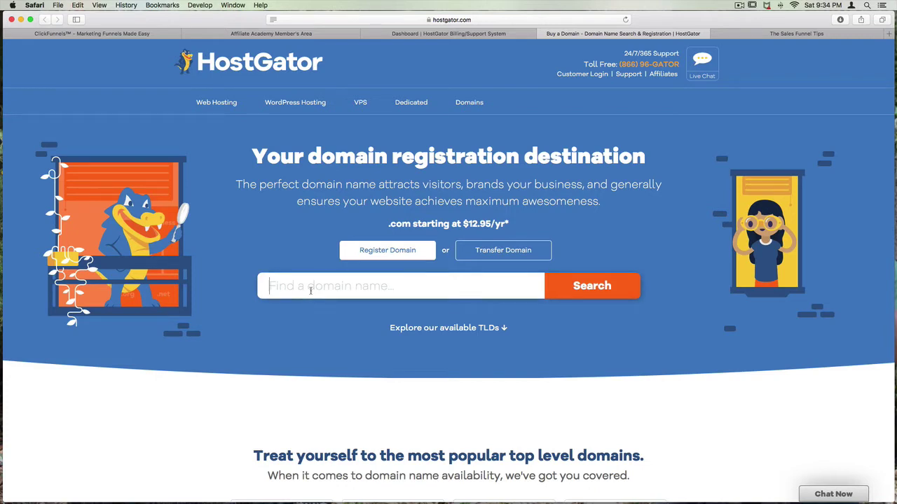
type("thes")
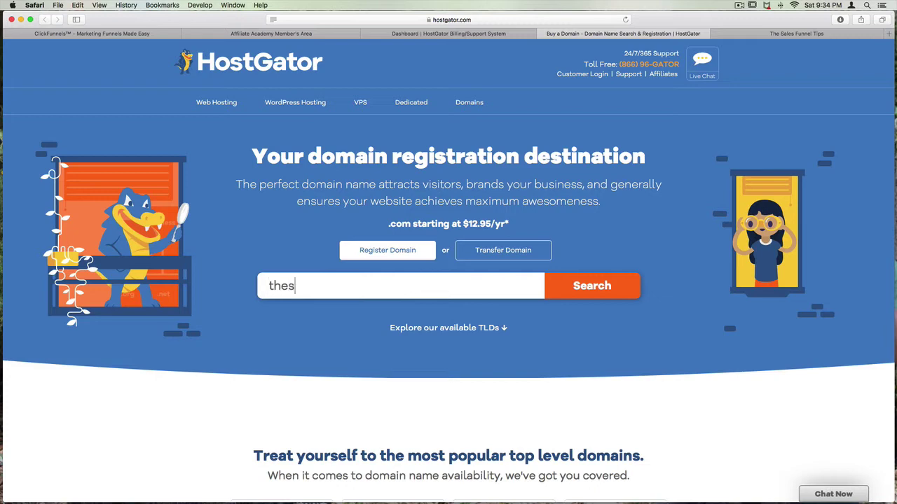
type("ales")
left_click(598, 292)
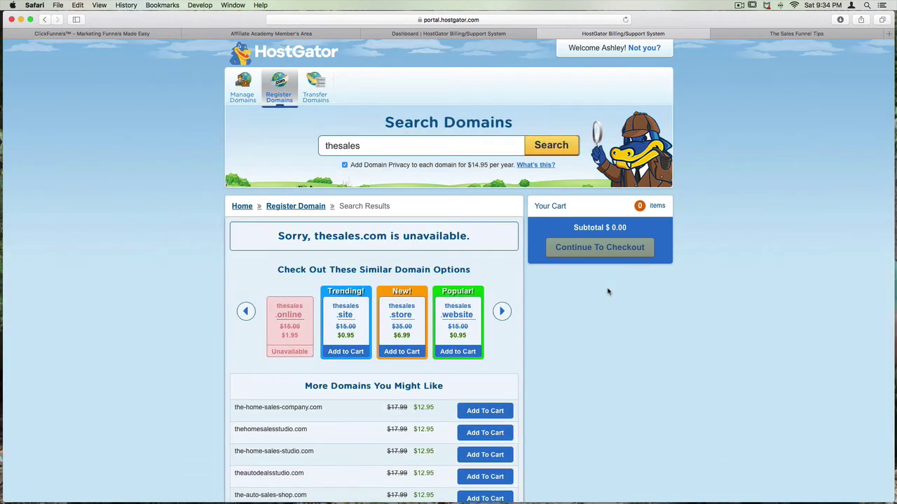
- Add thehomesalesstudio.com to the HostGator cart and continue to checkout
scroll(608, 292, "down", 1)
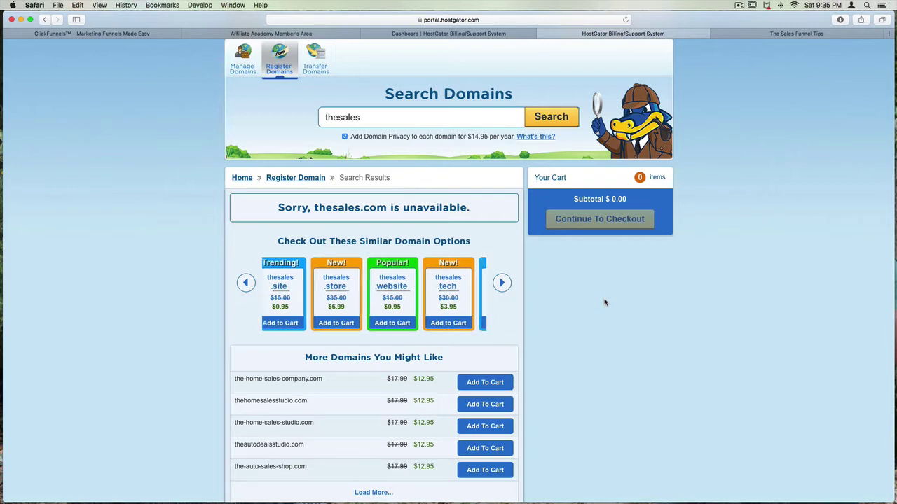
left_click(466, 405)
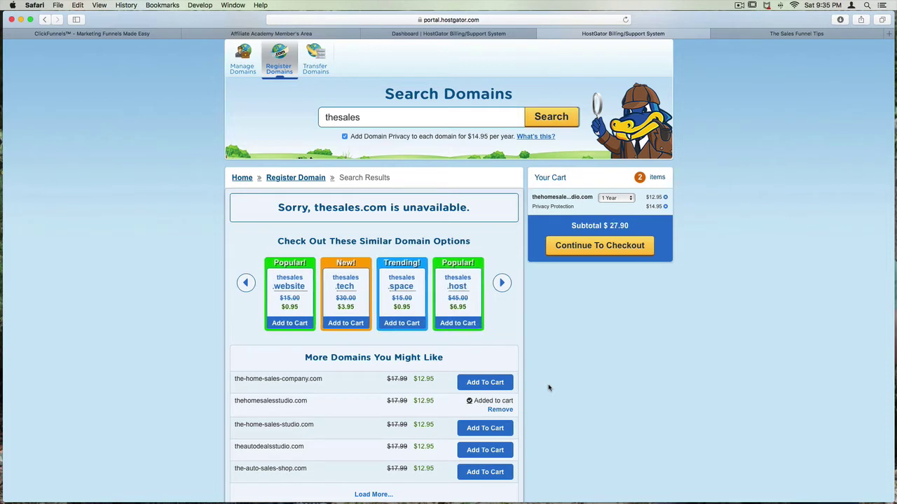
left_click(576, 252)
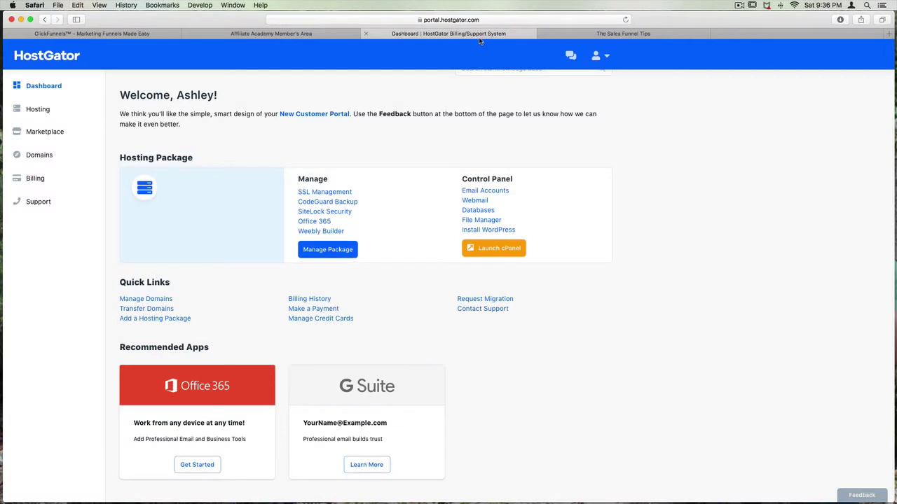
- Open Manage Domains and scroll to thesalesfunneltips.com, which expires 2020-04-19
left_click(40, 155)
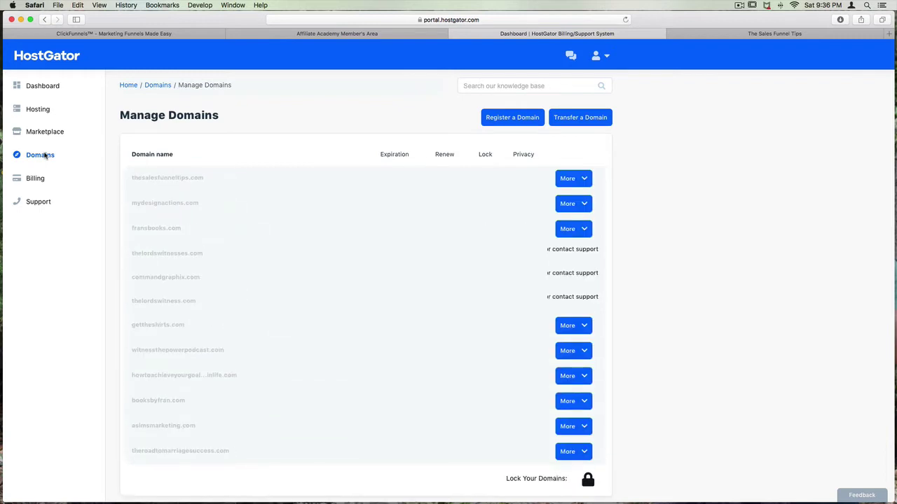
scroll(200, 239, "down", 1)
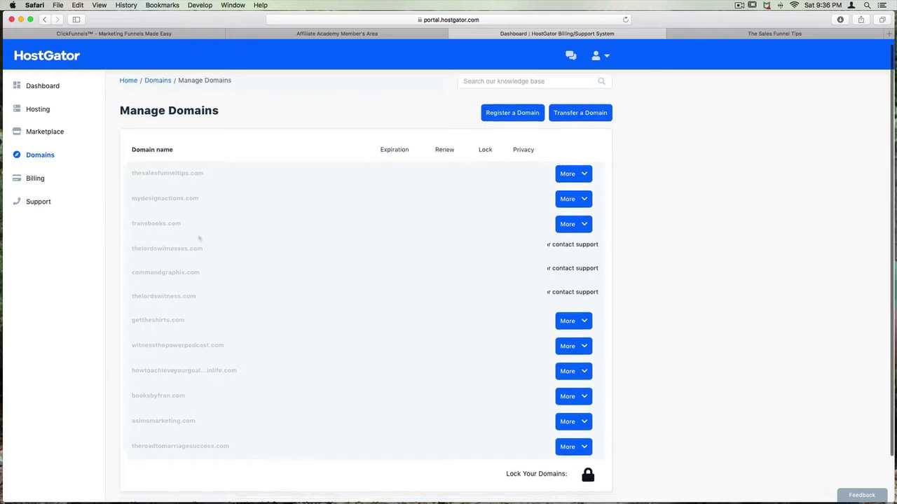
scroll(200, 239, "down", 2)
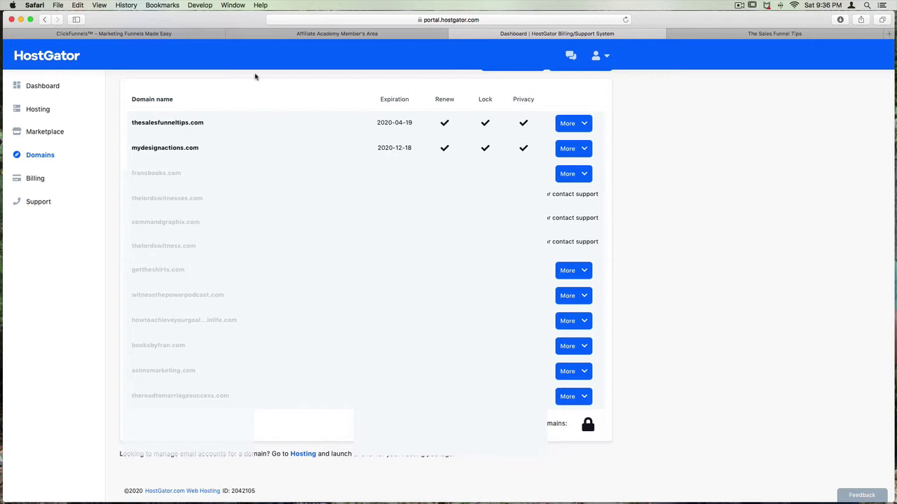
- Review the mymedia and books subdomains in ClickFunnels, then view the thesalesfunneltips.com homepage
left_click(157, 35)
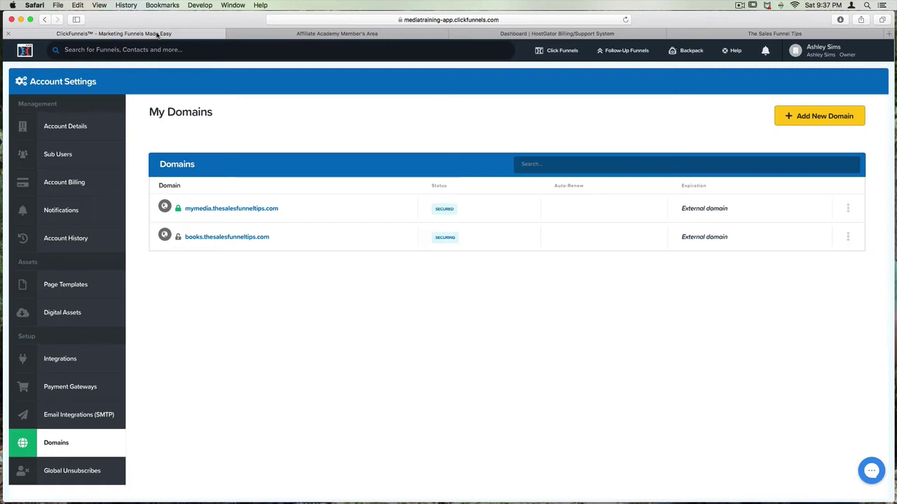
left_click(774, 34)
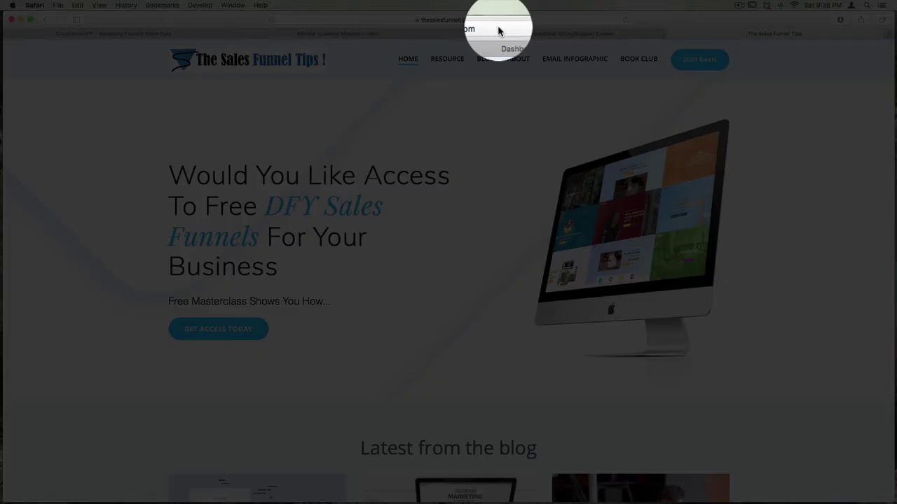
- Inspect the Sales Funnel Tips site's full URL, then return to ClickFunnels My Domains
left_click(499, 30)
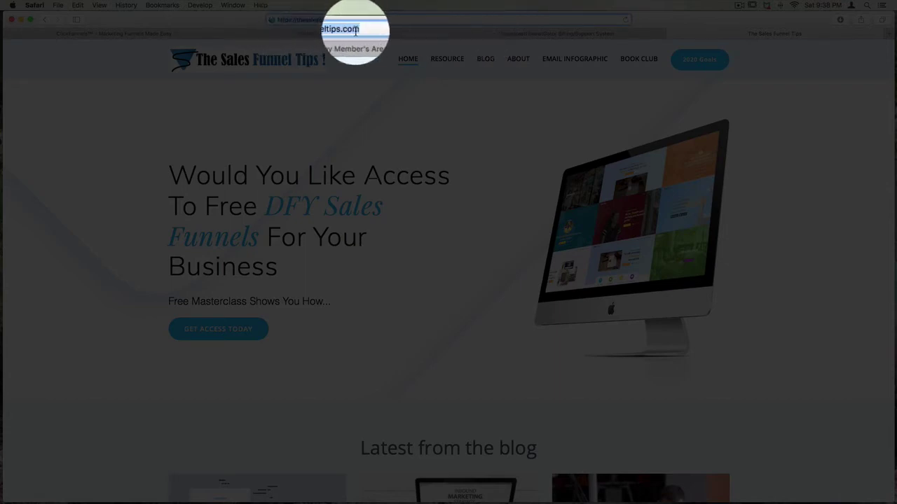
left_click(352, 144)
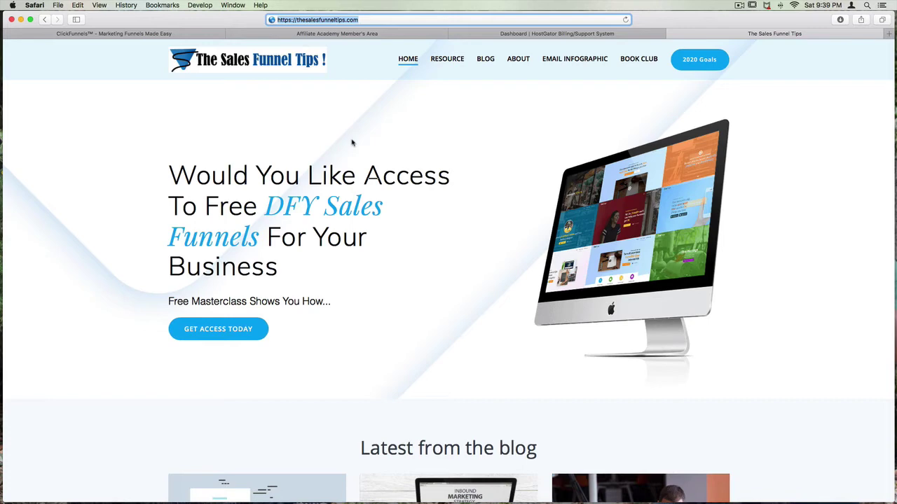
left_click(149, 34)
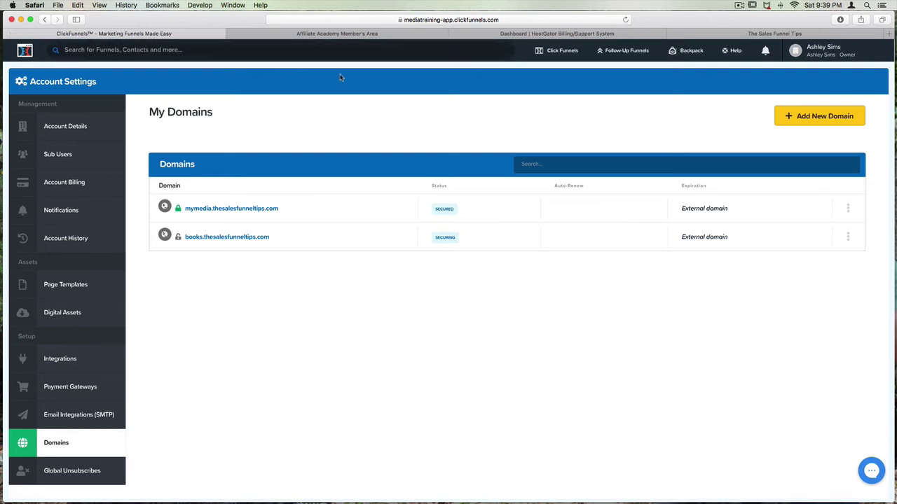
- Open ClickFunnels' Add your own domain form for an existing domain, then launch HostGator cPanel
left_click(795, 117)
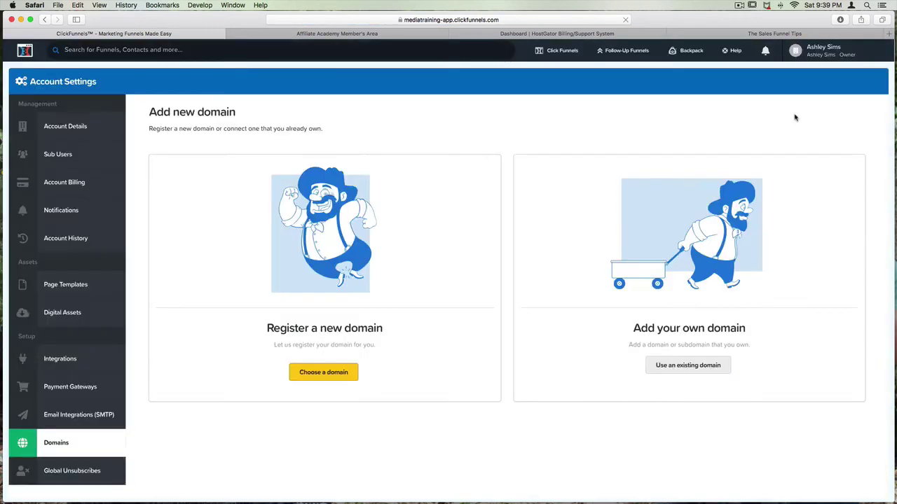
scroll(794, 115, "down", 1)
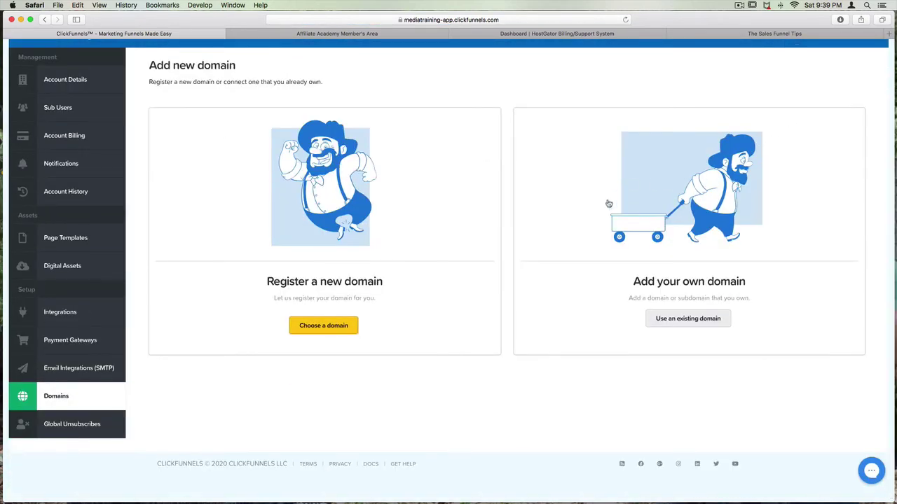
left_click(683, 319)
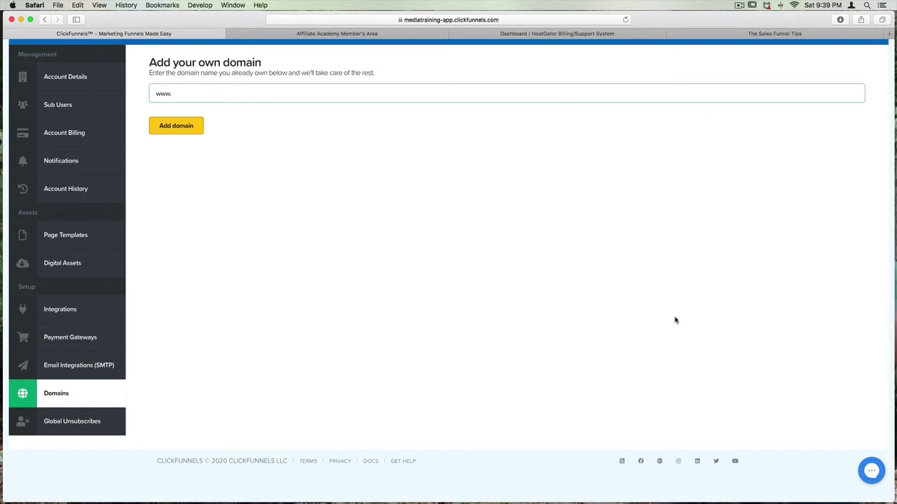
left_click(278, 193)
left_click(202, 130)
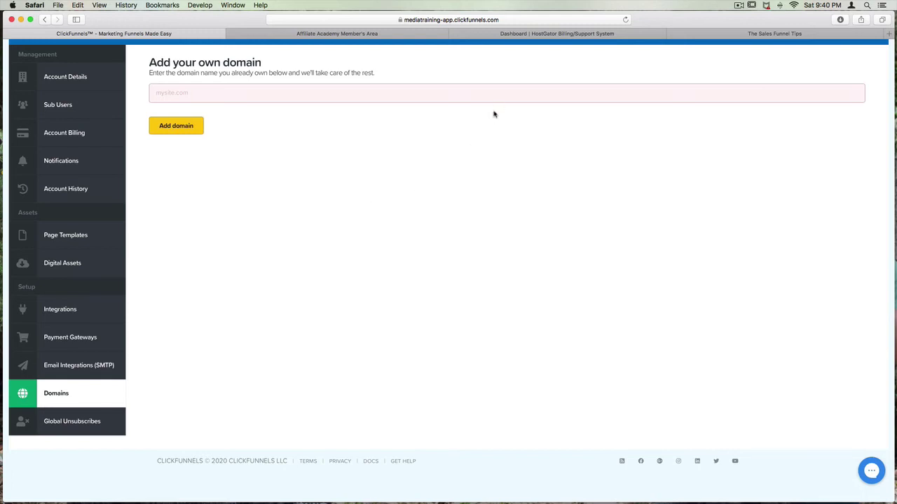
left_click(498, 35)
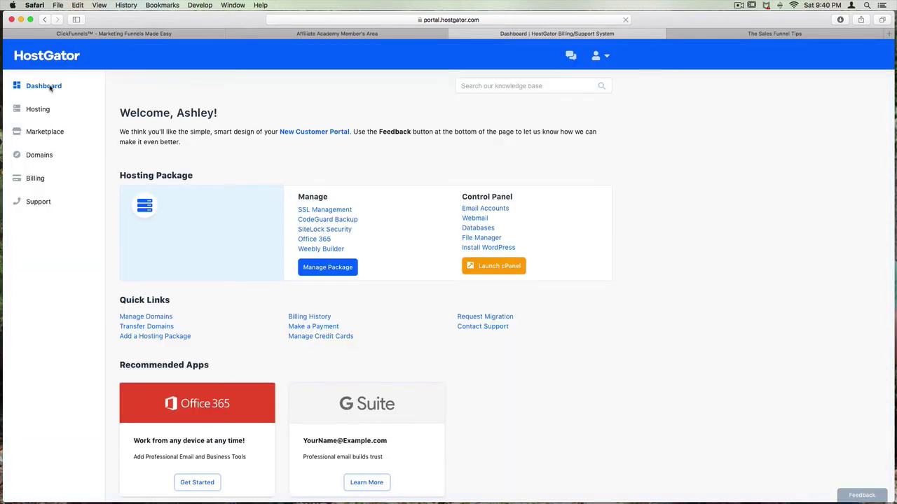
left_click(495, 267)
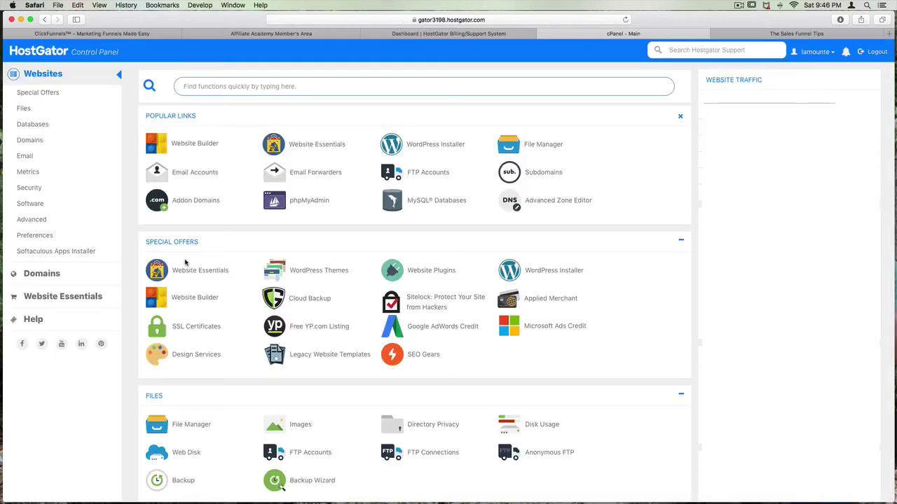
- Open cPanel's Simple Zone Editor and choose thesalesfunneltips.com from the domain dropdown
scroll(186, 262, "down", 10)
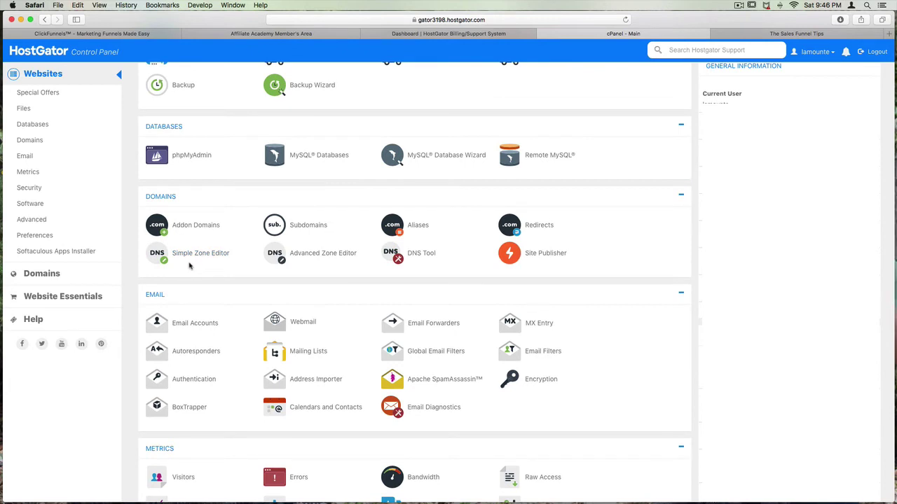
left_click(196, 256)
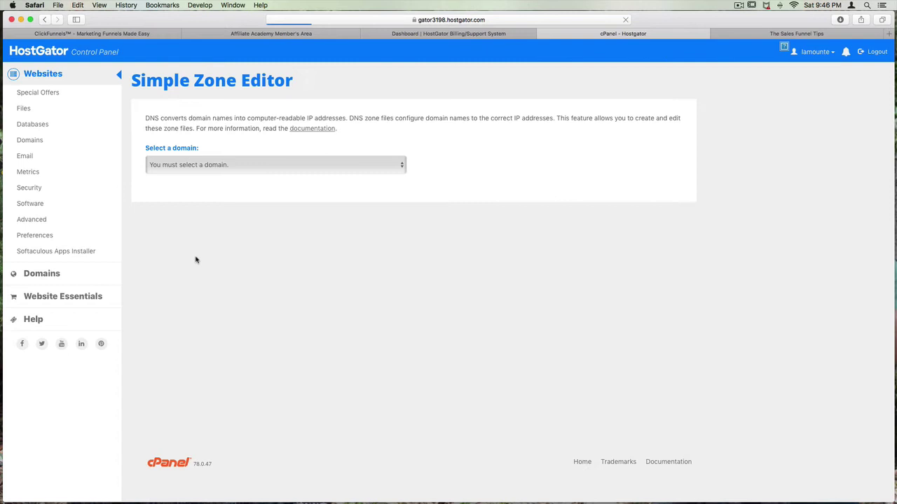
left_click(278, 169)
left_click(270, 237)
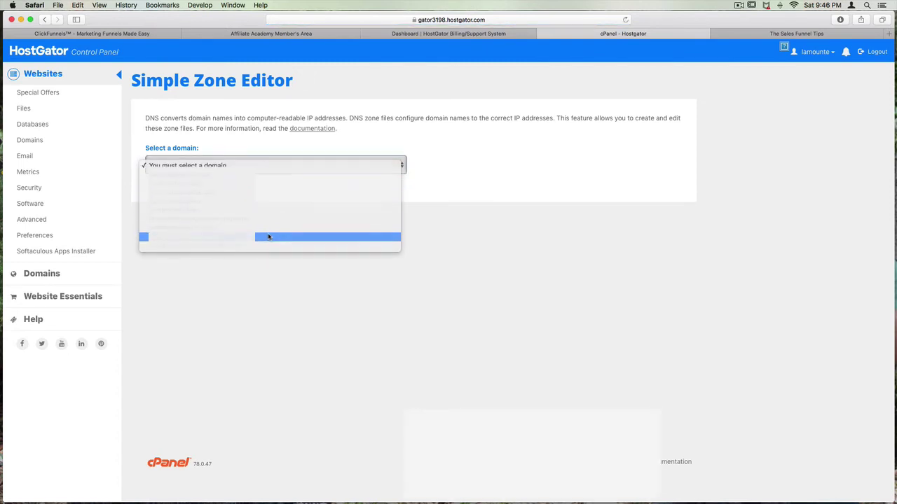
- Add a CNAME record named access.thesalesfunneltips.com pointing to target.clickfunnels.com
scroll(273, 235, "down", 2)
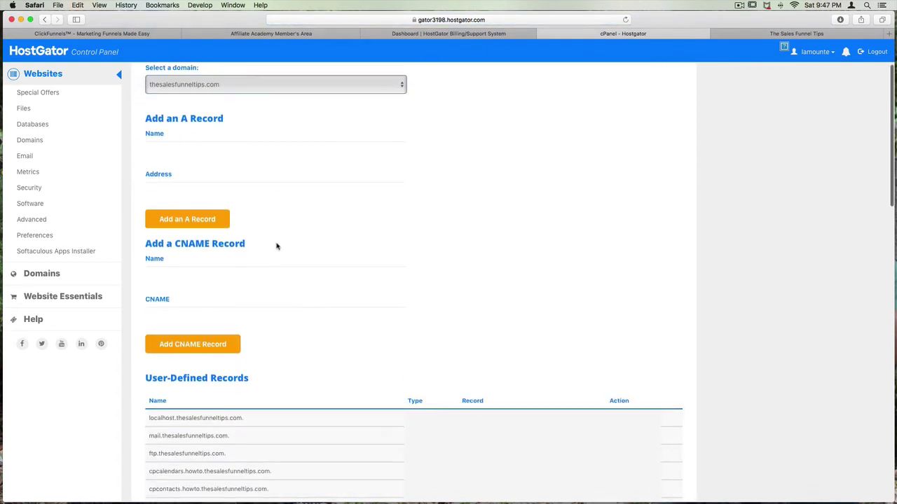
left_click(170, 313)
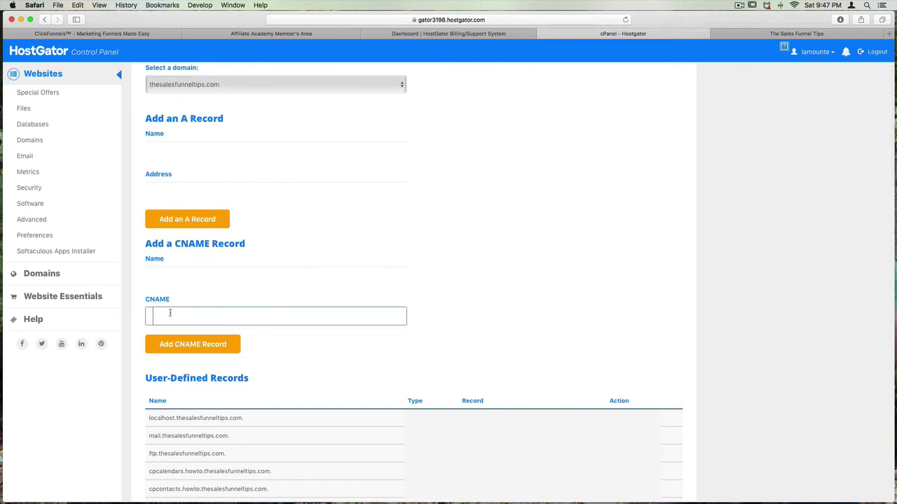
right_click(170, 313)
left_click(181, 335)
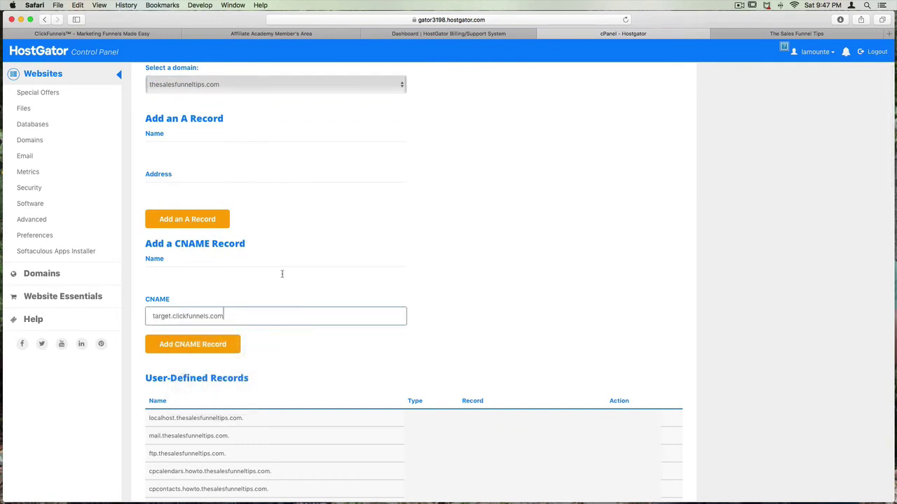
left_click(204, 274)
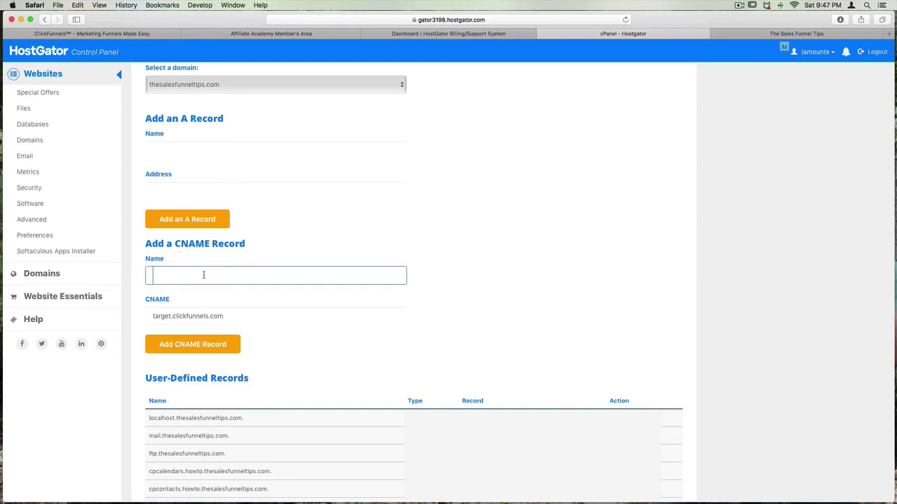
type("access.thesalesfunneltips.")
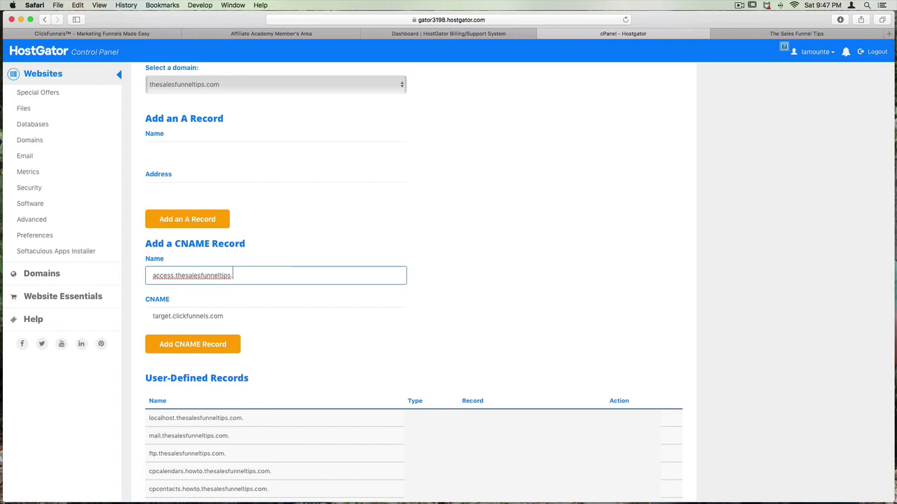
type("com.")
left_click(305, 321)
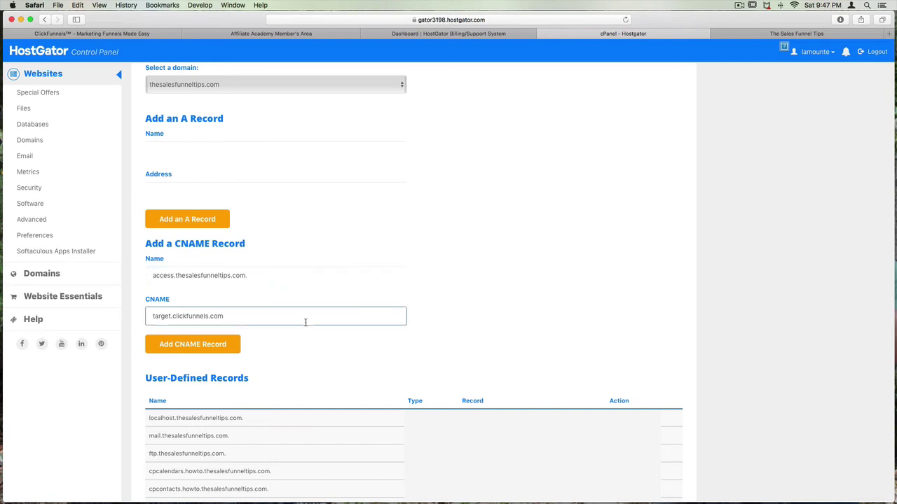
left_click(204, 351)
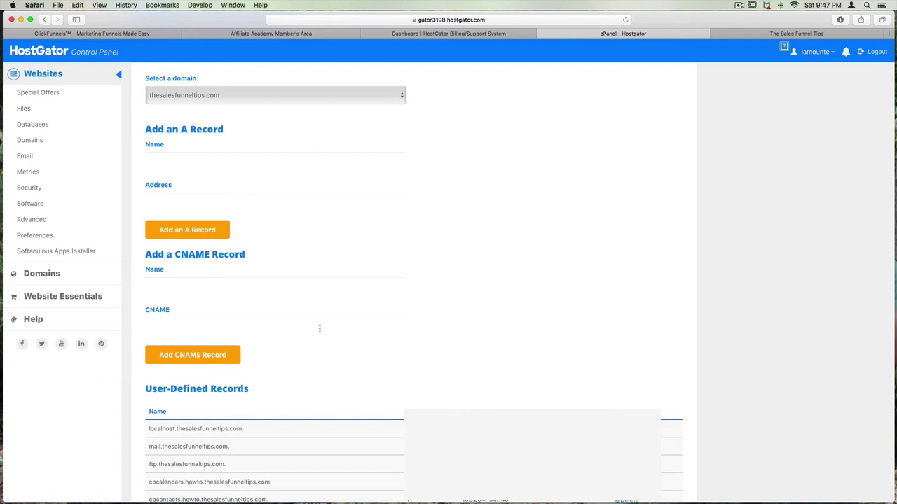
left_click(113, 34)
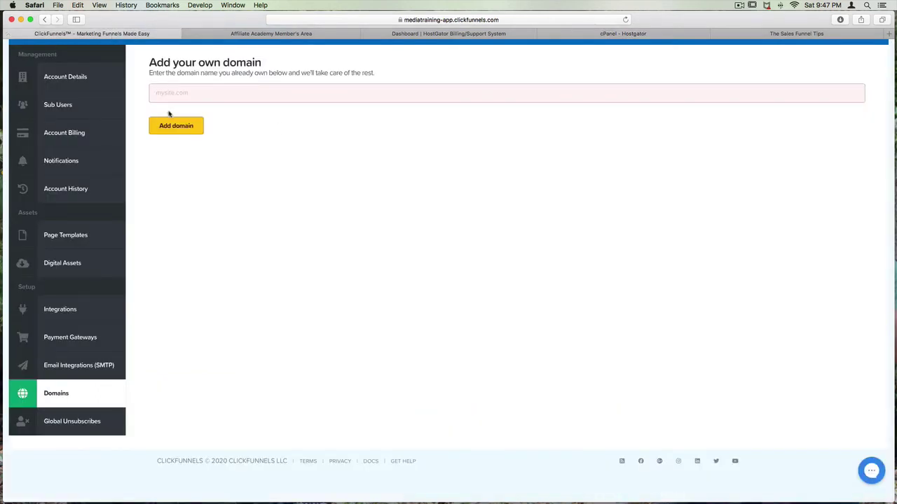
left_click(181, 92)
type("www.")
left_click_drag(180, 92, 141, 94)
key("BackSpace")
type("access")
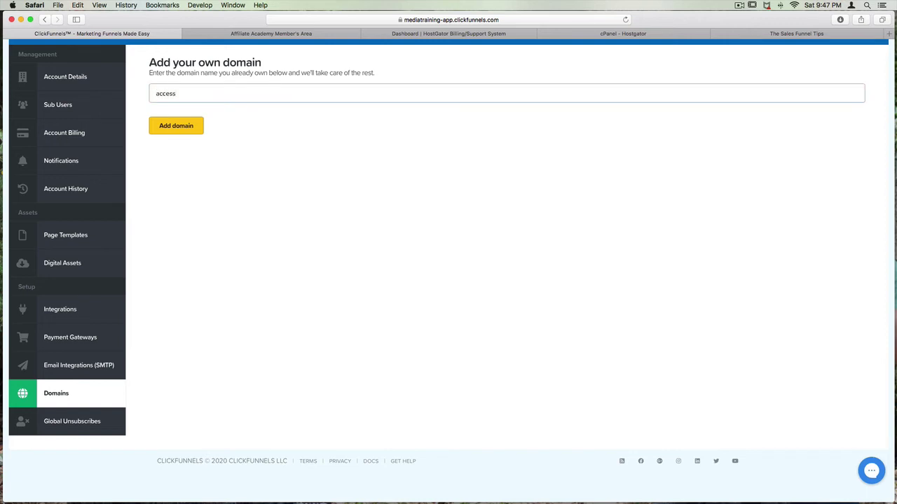
type(".thesalesfunnelti")
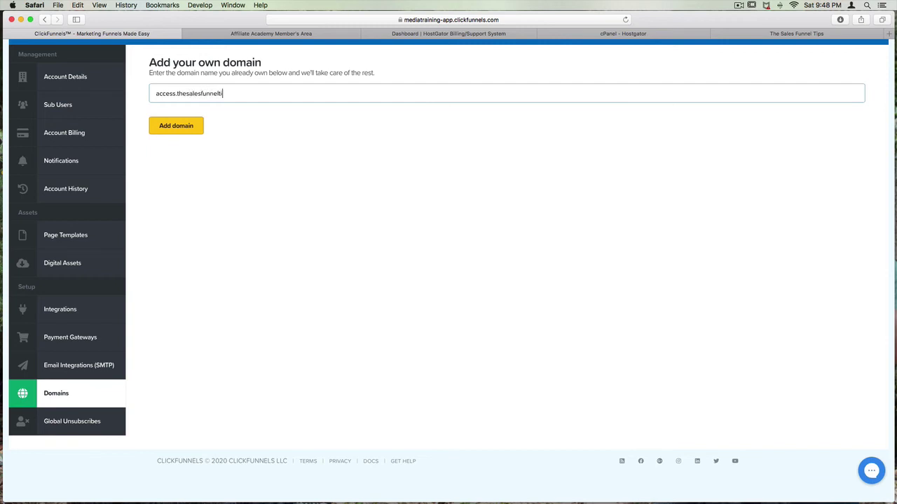
type("ps.com")
left_click(242, 111)
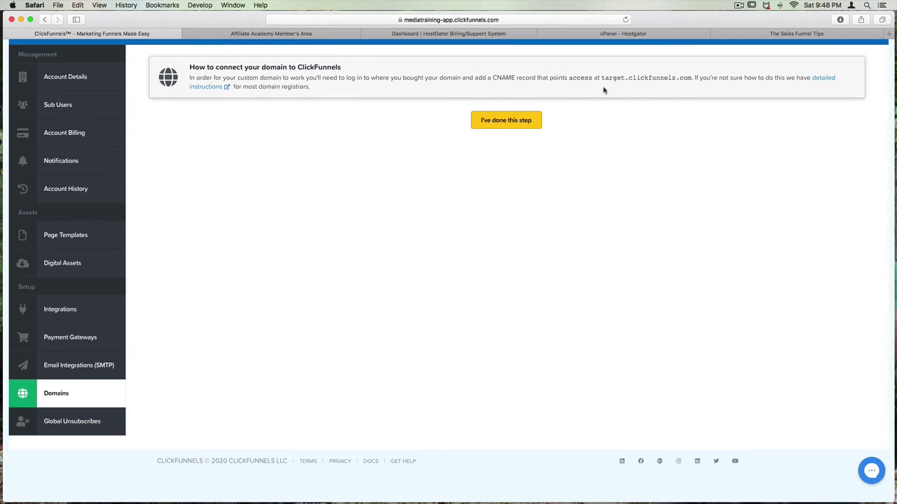
- Confirm the CNAME is set up and associate the VSL Funnel for PWA funnel with the domain
left_click(516, 121)
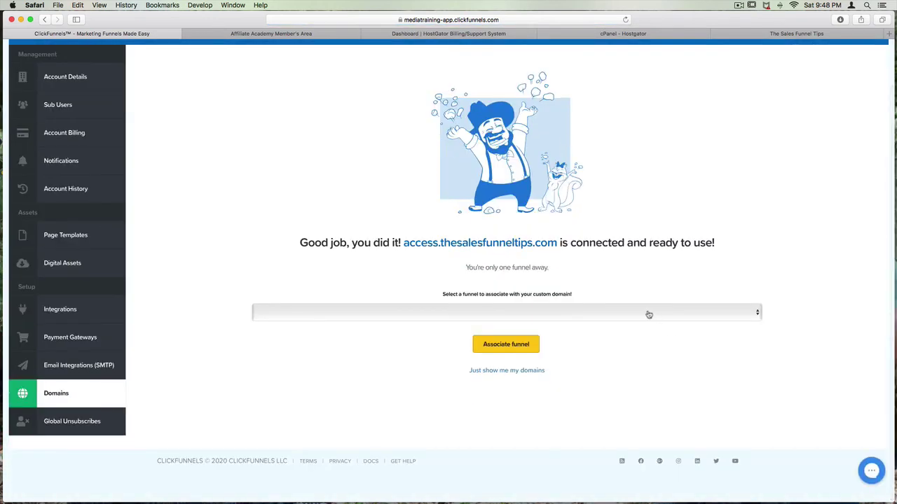
left_click(647, 314)
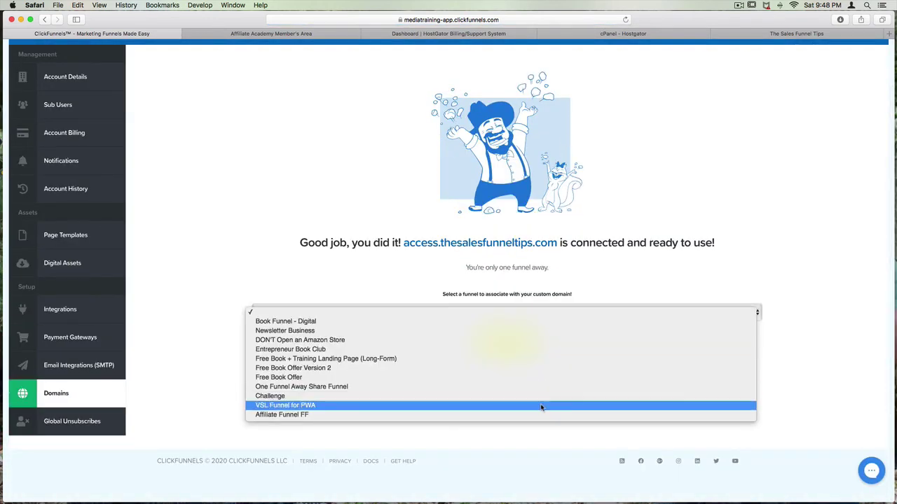
left_click(540, 406)
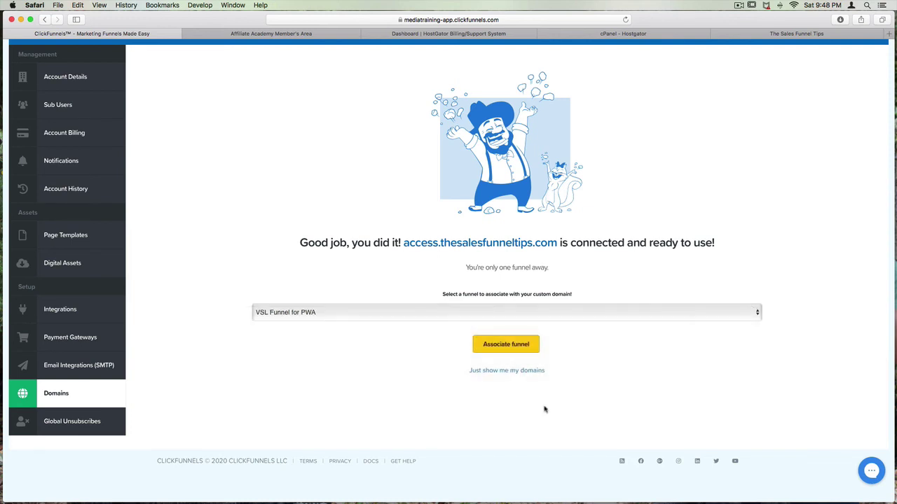
left_click(517, 350)
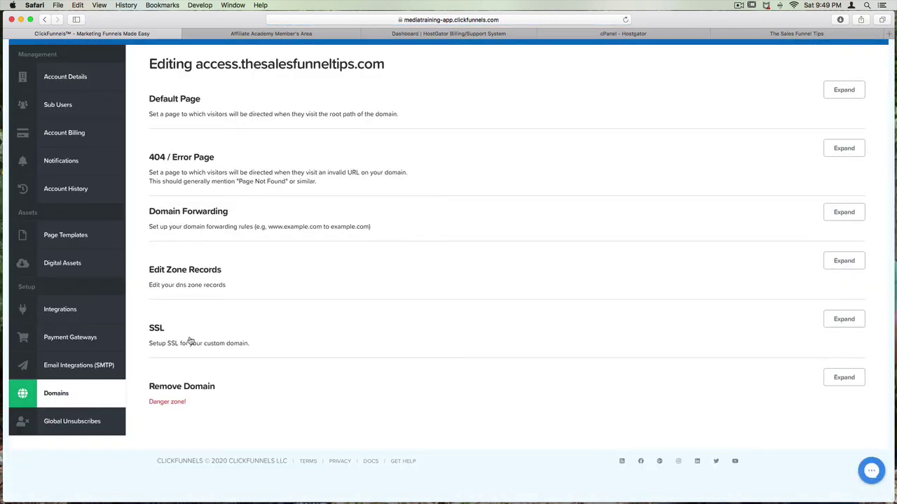
- Request SSL for access.thesalesfunneltips.com, then enter that address in The Sales Funnel Tips tab
left_click(845, 320)
left_click(173, 376)
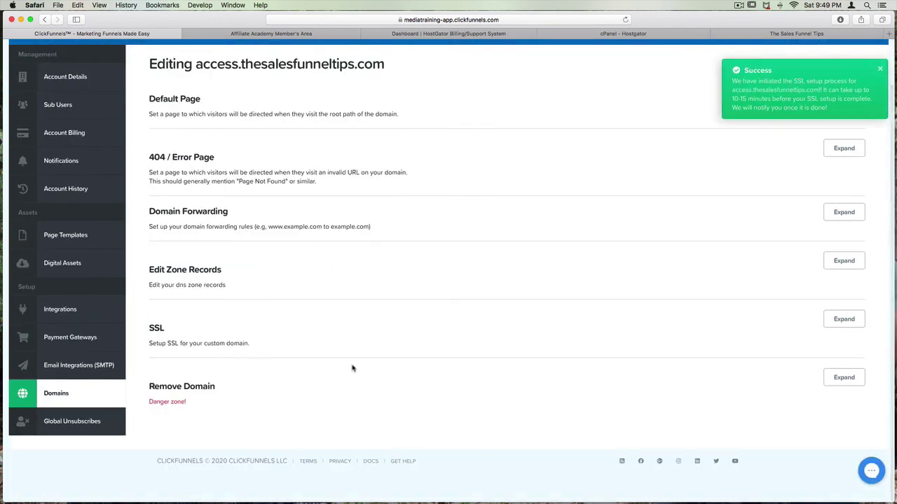
key("ctrl+shift+Tab")
key("super+l")
type("access")
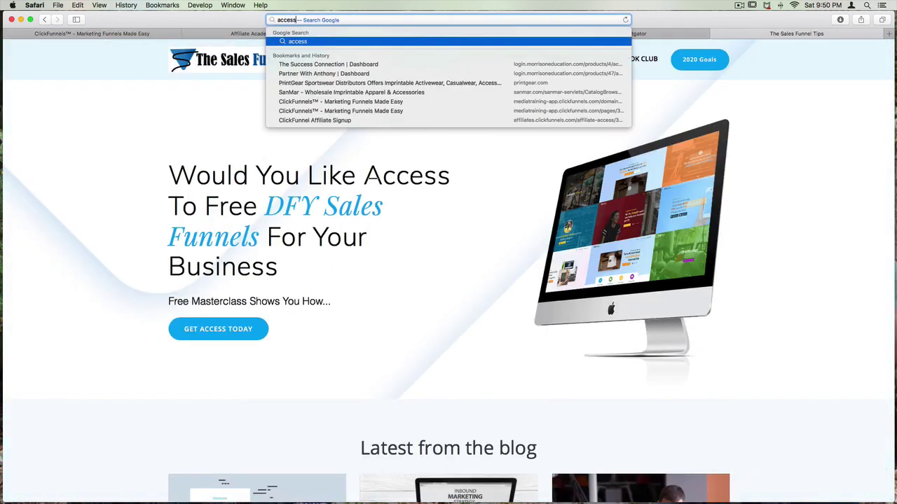
type(".thesal")
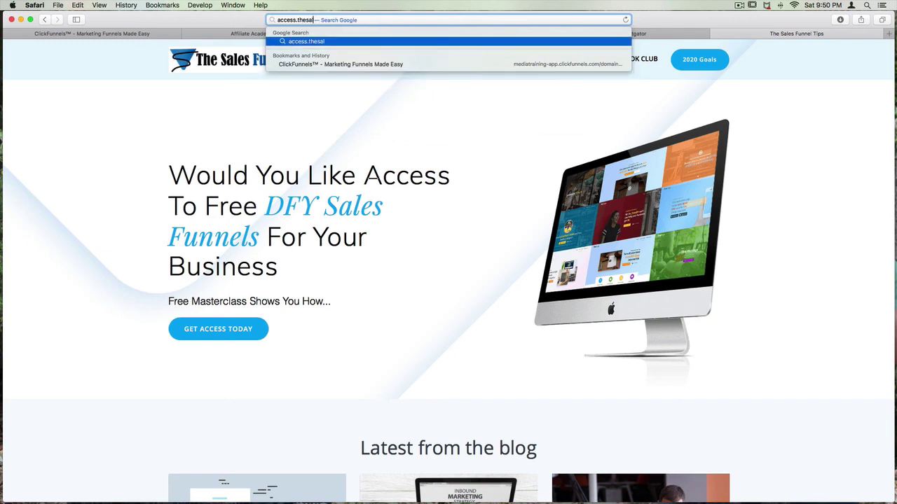
type("esfunneltips.com")
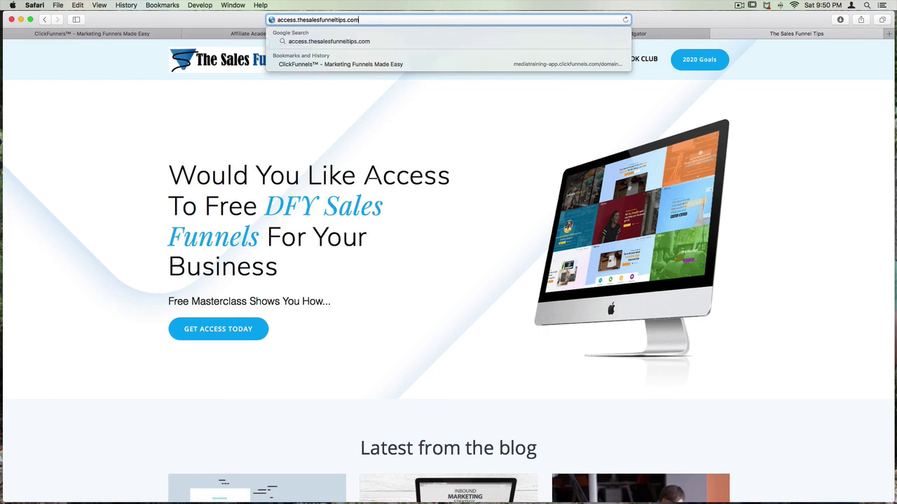
- Load access.thesalesfunneltips.com to bring up the funnel's free online training page
key("Return")
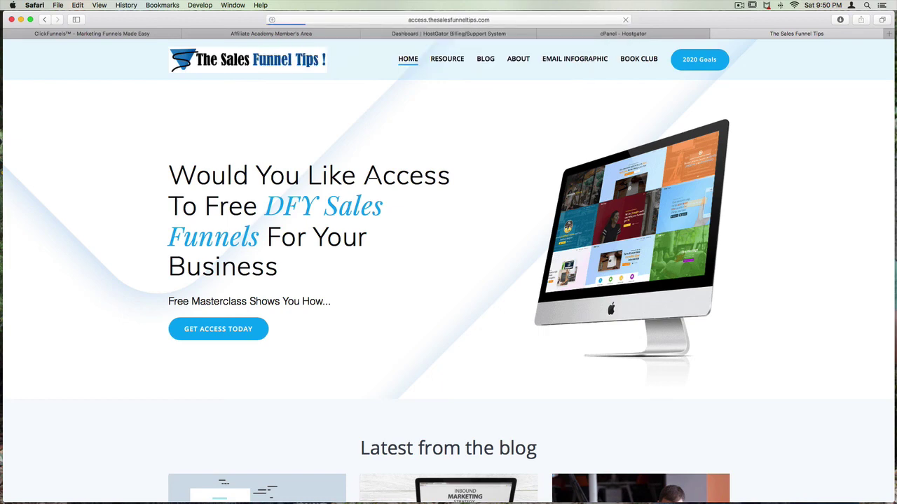